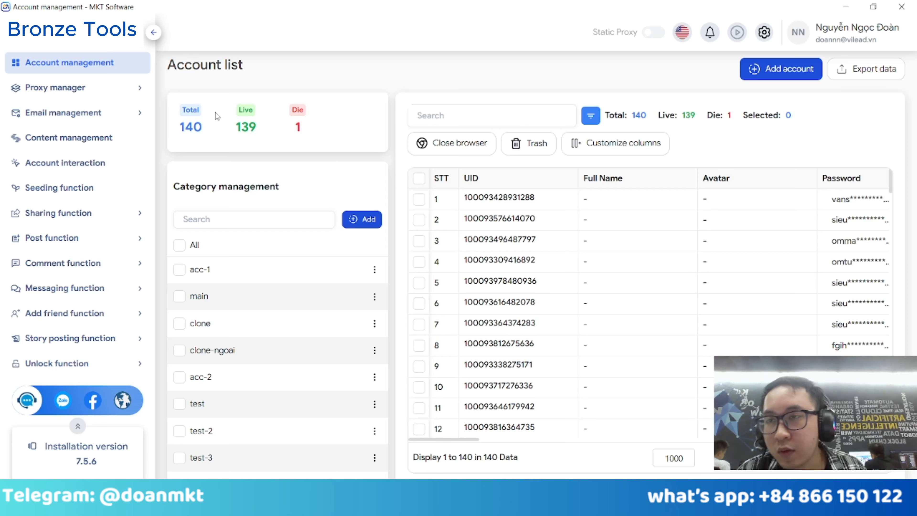
# Step: Select the first six proxies in the static proxy manager, check the account assignment dialog, and clear the selection
pyautogui.click(105, 94)
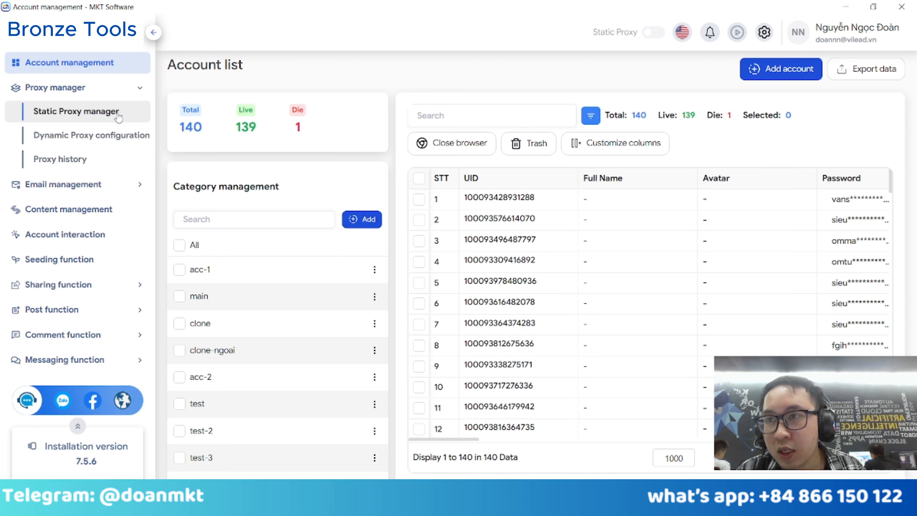
pyautogui.click(110, 112)
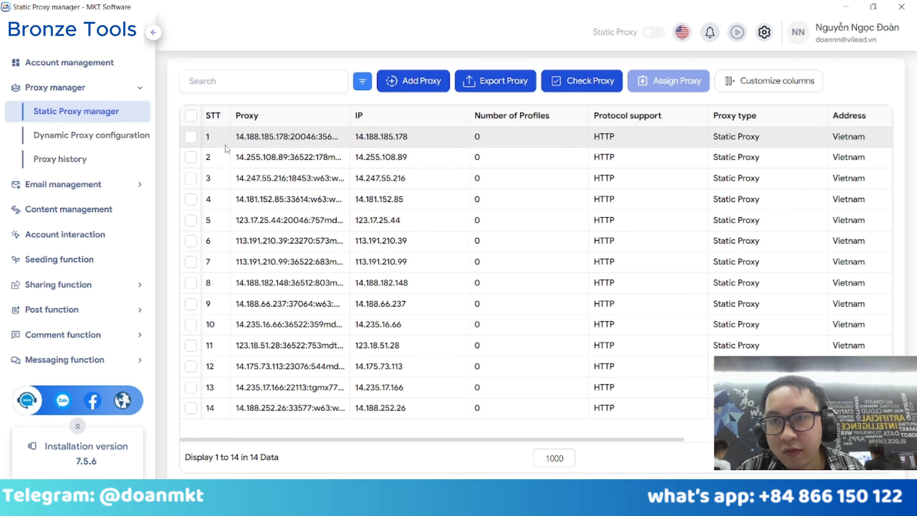
pyautogui.click(191, 137)
pyautogui.click(204, 159)
pyautogui.click(203, 182)
pyautogui.click(202, 205)
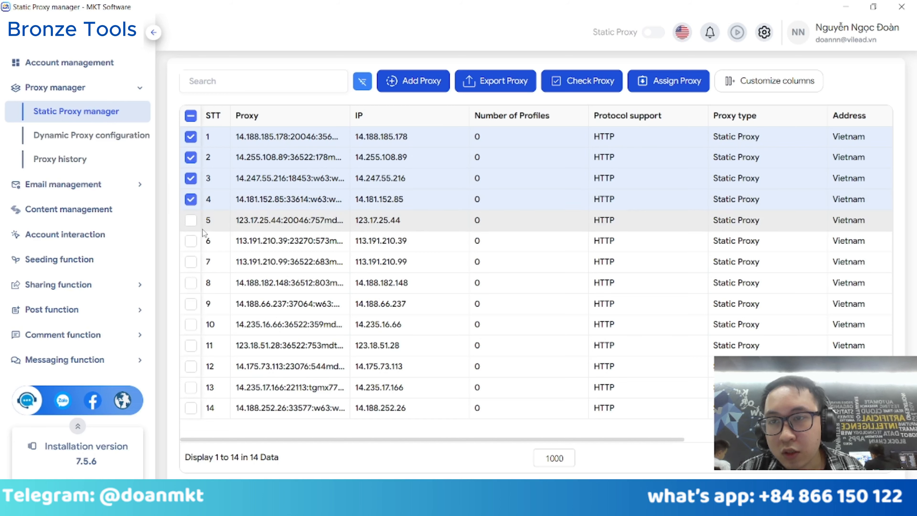
pyautogui.click(202, 226)
pyautogui.click(211, 247)
pyautogui.click(679, 90)
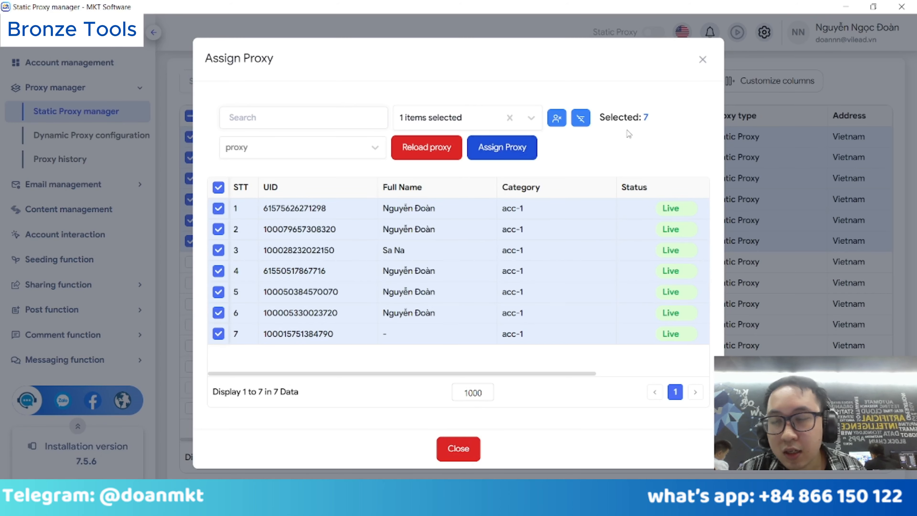
pyautogui.click(702, 59)
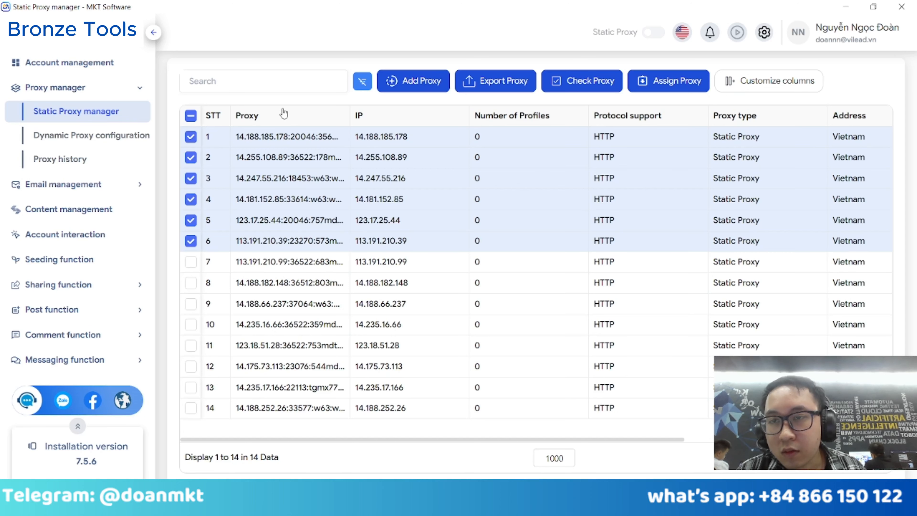
pyautogui.click(191, 115)
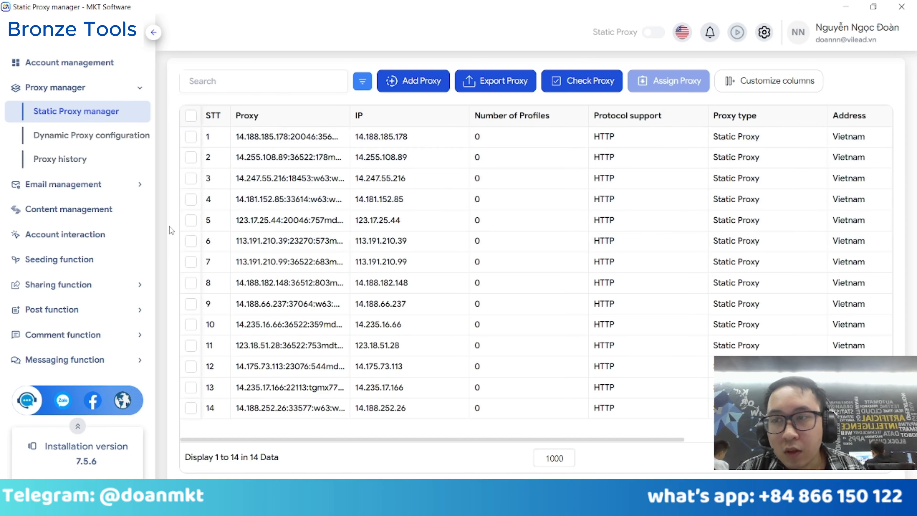
# Step: Open the script configuration for account interaction and examine the General interaction settings for news feed, stories, videos, Reels and friends
pyautogui.click(113, 236)
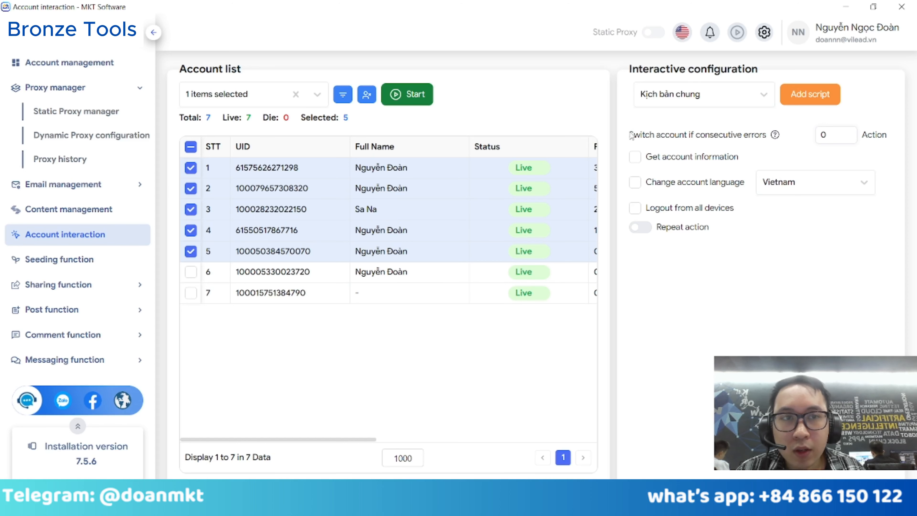
pyautogui.click(808, 96)
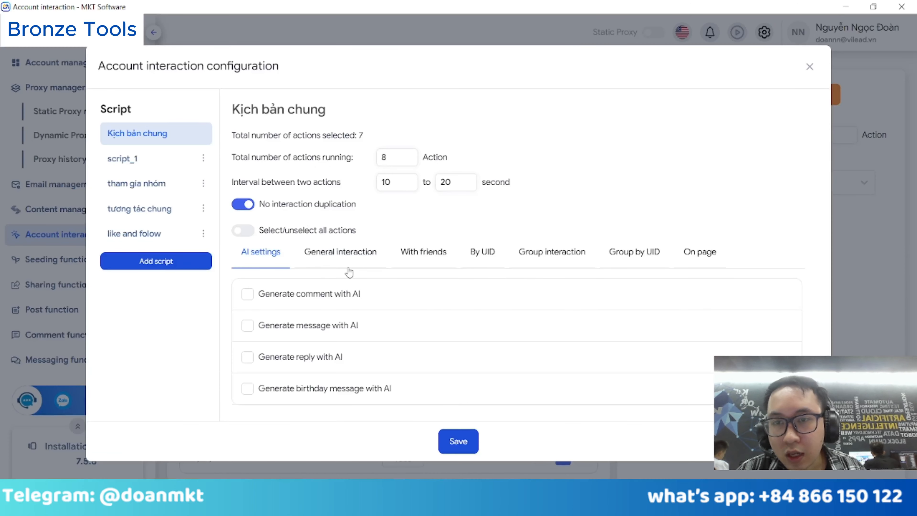
pyautogui.click(347, 257)
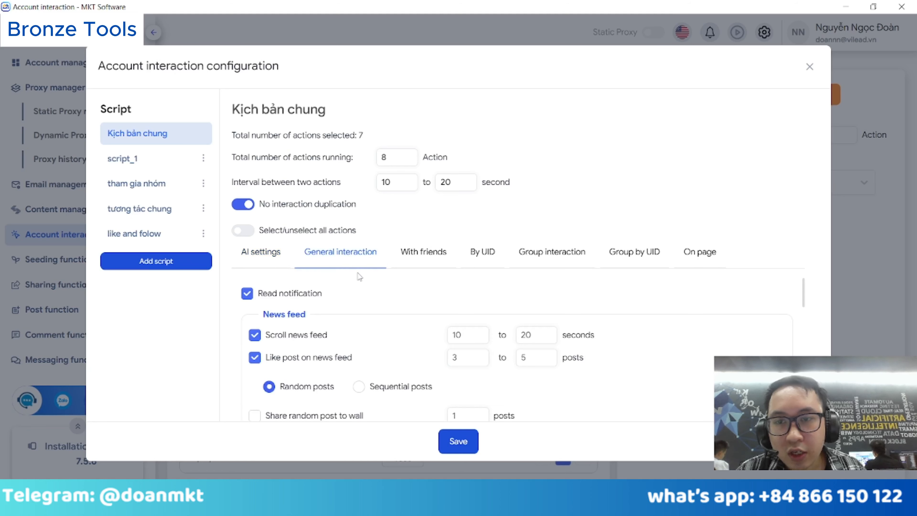
pyautogui.scroll(-2, 324, 317)
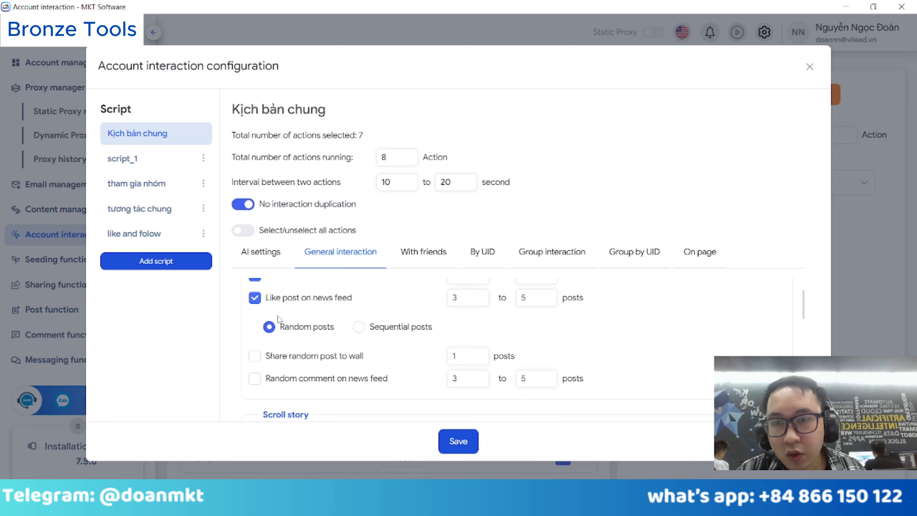
pyautogui.scroll(-5, 324, 310)
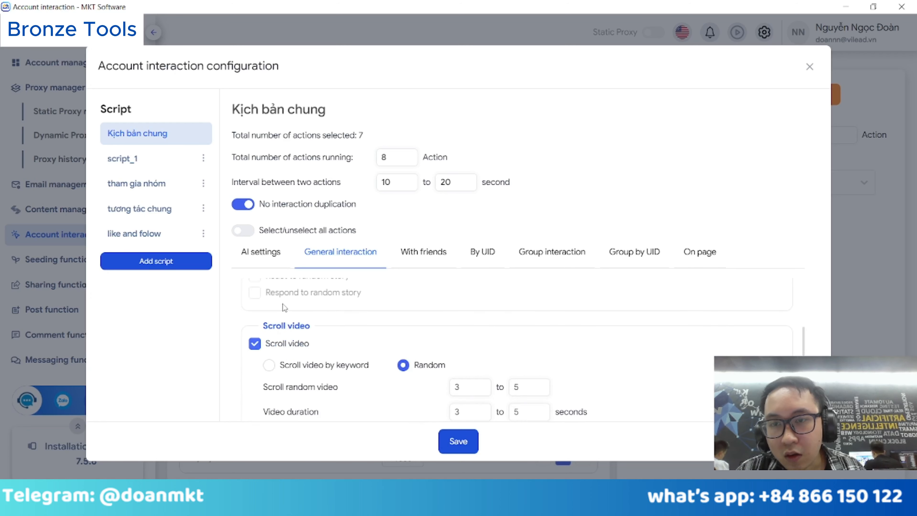
pyautogui.scroll(2, 285, 314)
pyautogui.scroll(-6, 293, 329)
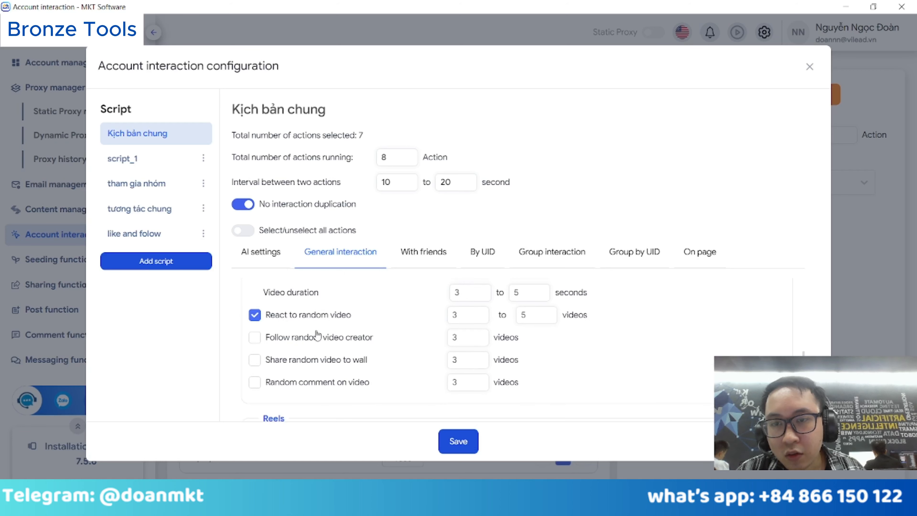
pyautogui.scroll(-5, 274, 343)
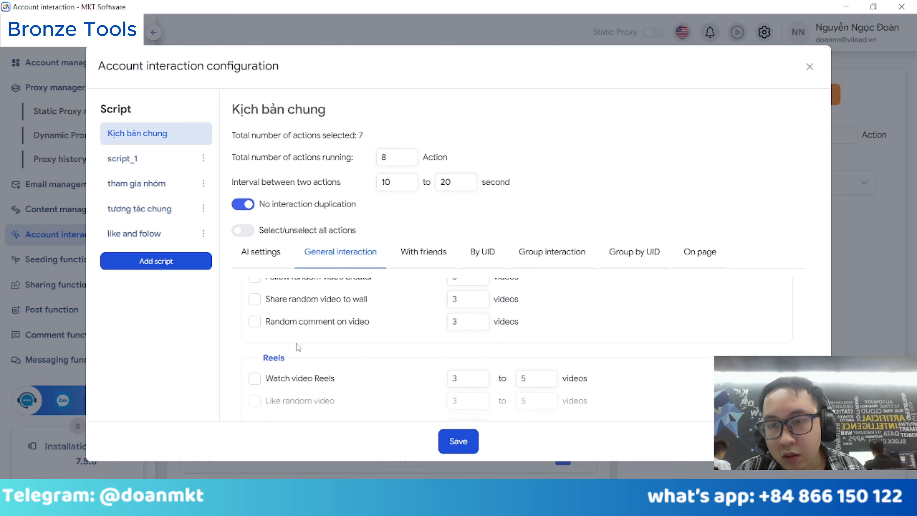
pyautogui.scroll(2, 318, 330)
pyautogui.scroll(-1, 321, 328)
pyautogui.scroll(-1, 307, 343)
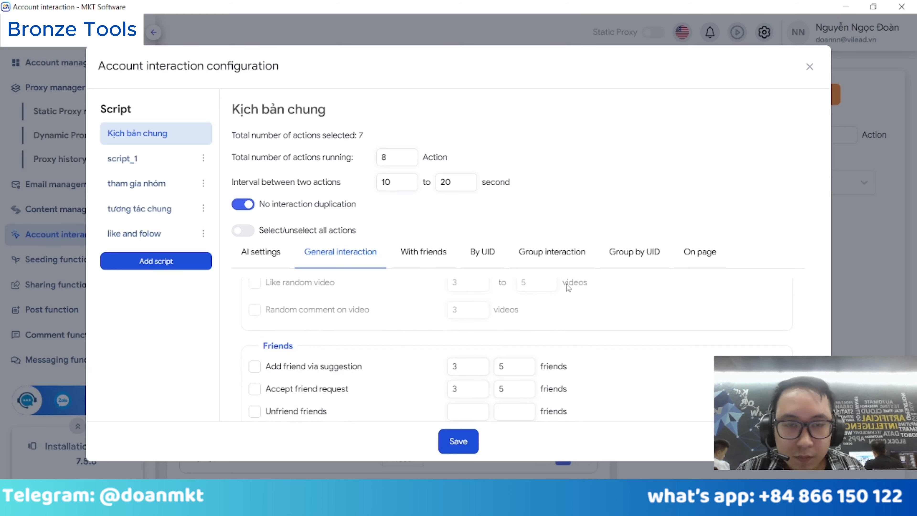
# Step: Review the page and group-by-UID options, and set the group feed in Group interaction to scroll by keyword
pyautogui.click(693, 259)
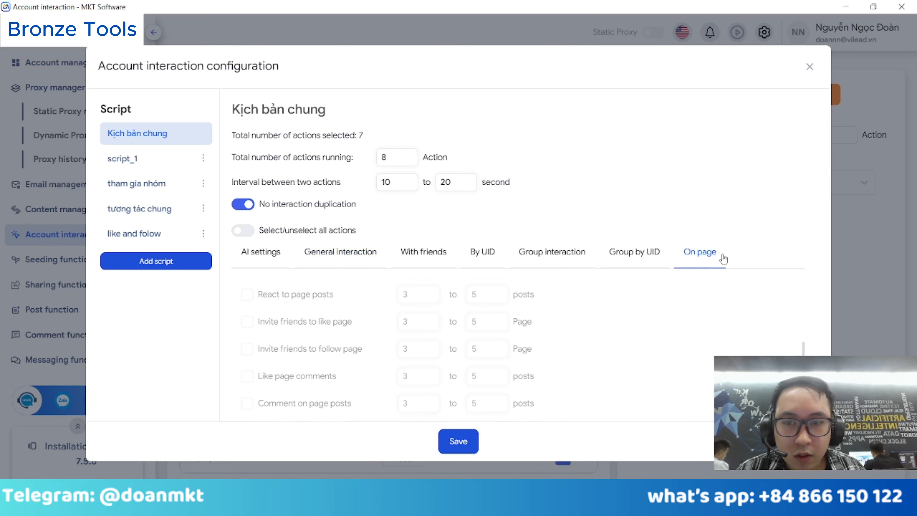
pyautogui.click(628, 255)
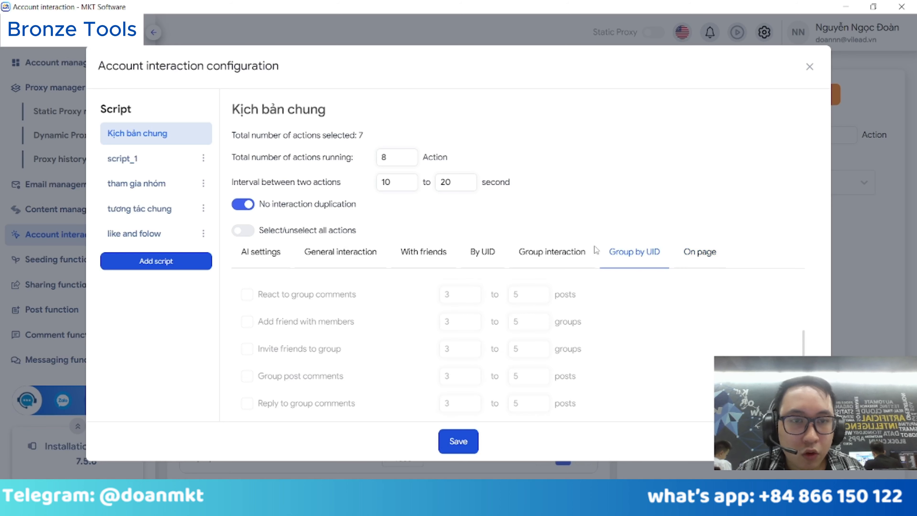
pyautogui.click(534, 257)
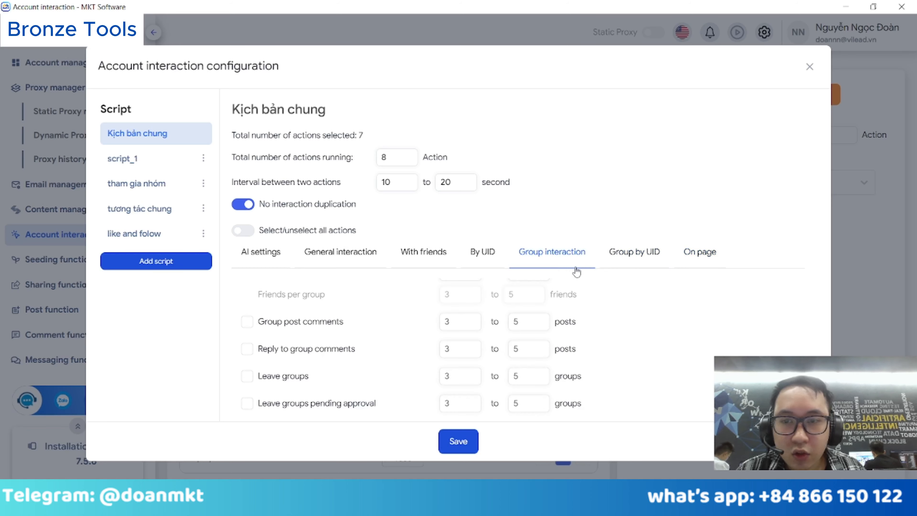
pyautogui.scroll(1, 355, 343)
pyautogui.scroll(4, 355, 343)
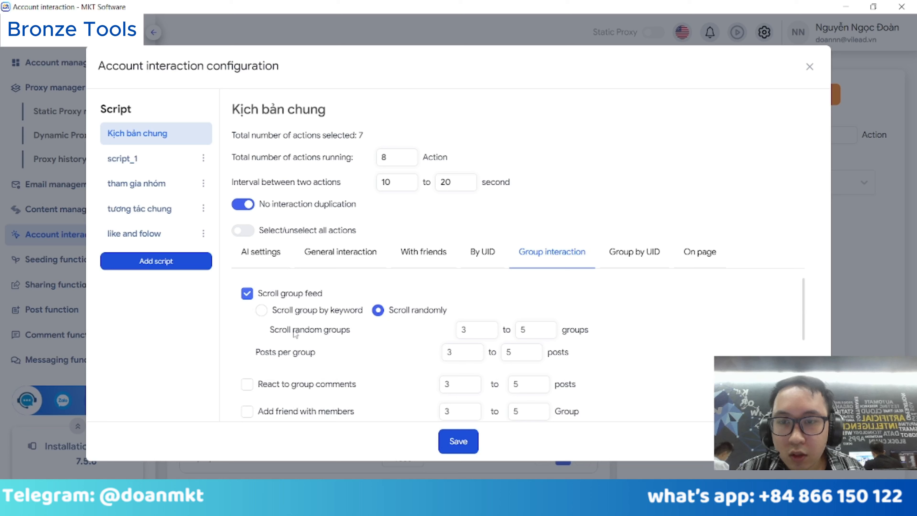
pyautogui.click(280, 312)
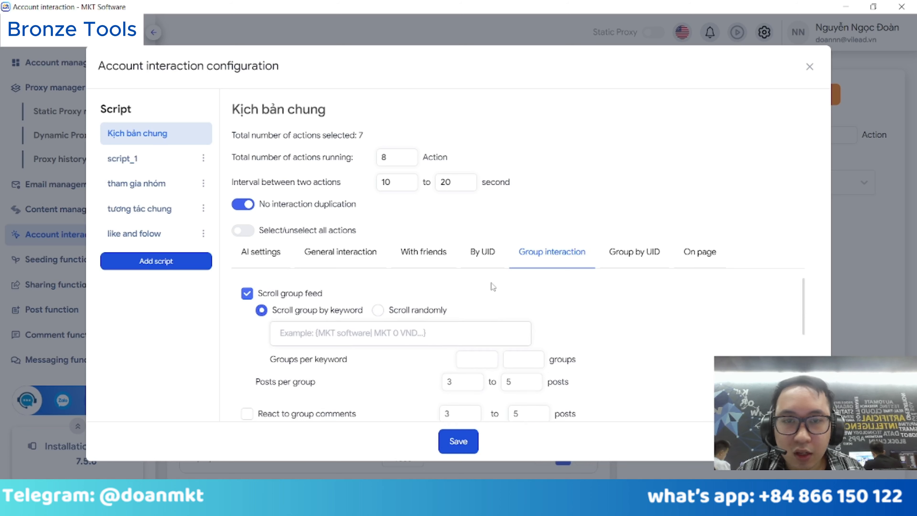
# Step: Enable interaction with a number of UIDs in the By UID settings and check the UID entry dialog
pyautogui.click(482, 251)
pyautogui.click(247, 298)
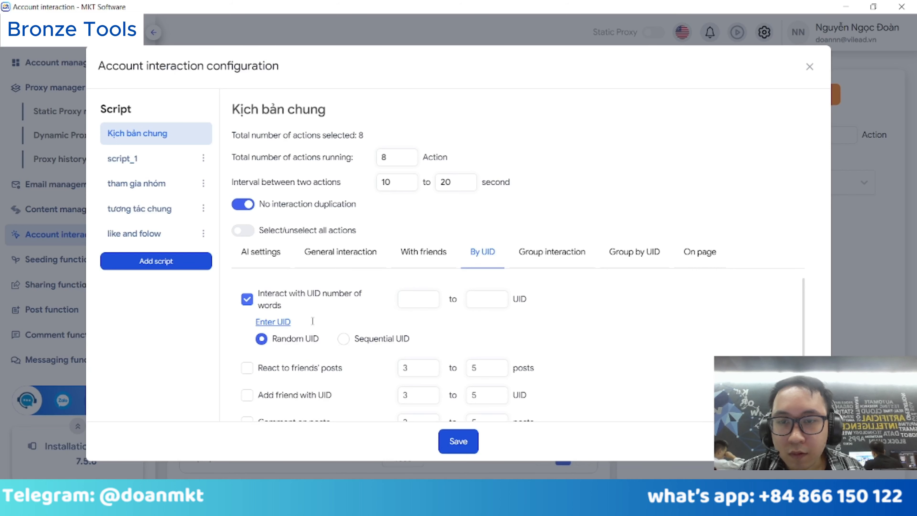
pyautogui.click(282, 322)
pyautogui.click(695, 141)
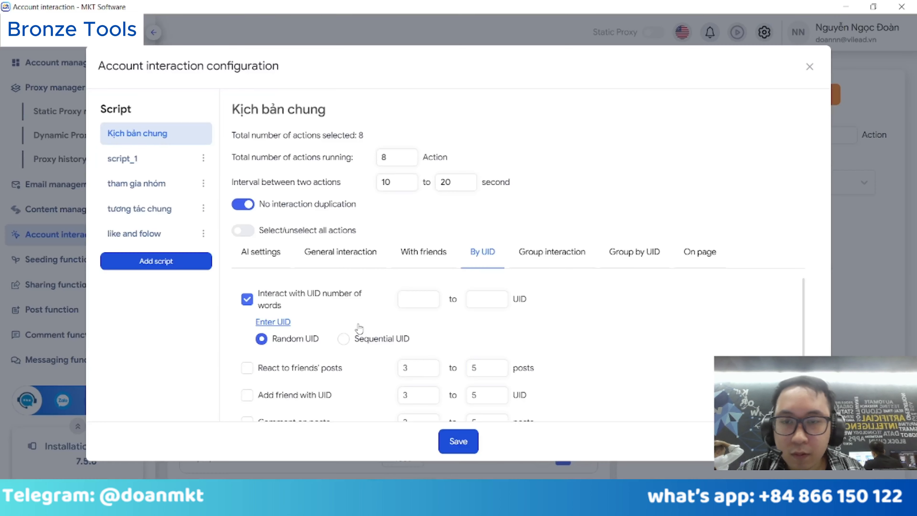
pyautogui.click(271, 323)
pyautogui.click(695, 142)
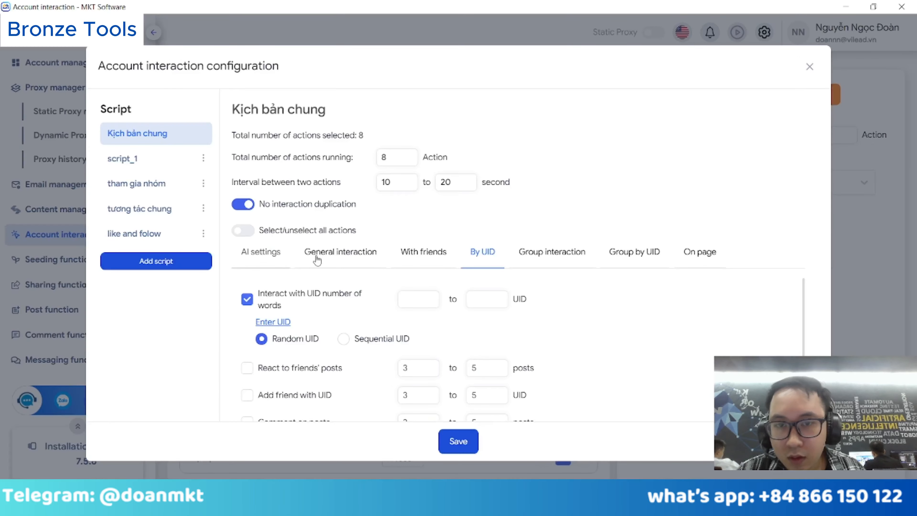
# Step: Review the With friends and General interaction settings, and close the interaction configuration with its changes saved
pyautogui.click(418, 251)
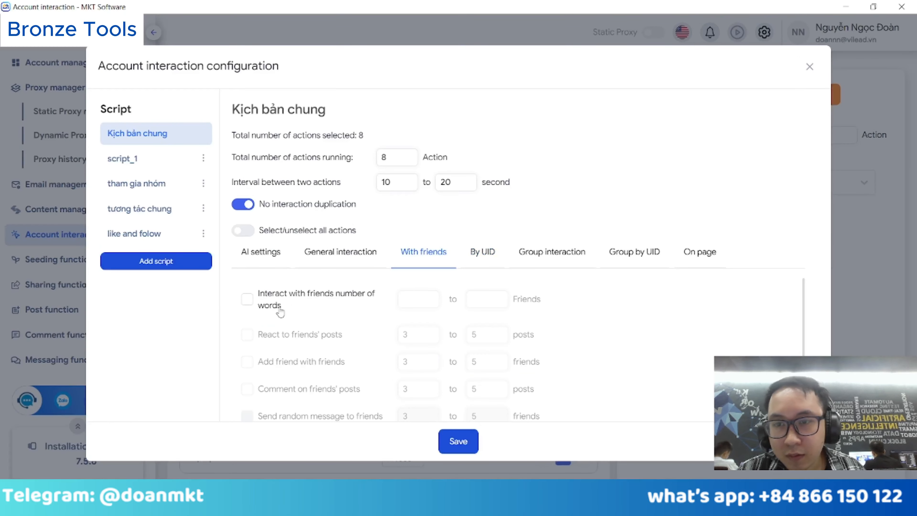
pyautogui.scroll(-2, 305, 309)
pyautogui.scroll(2, 304, 309)
pyautogui.click(339, 261)
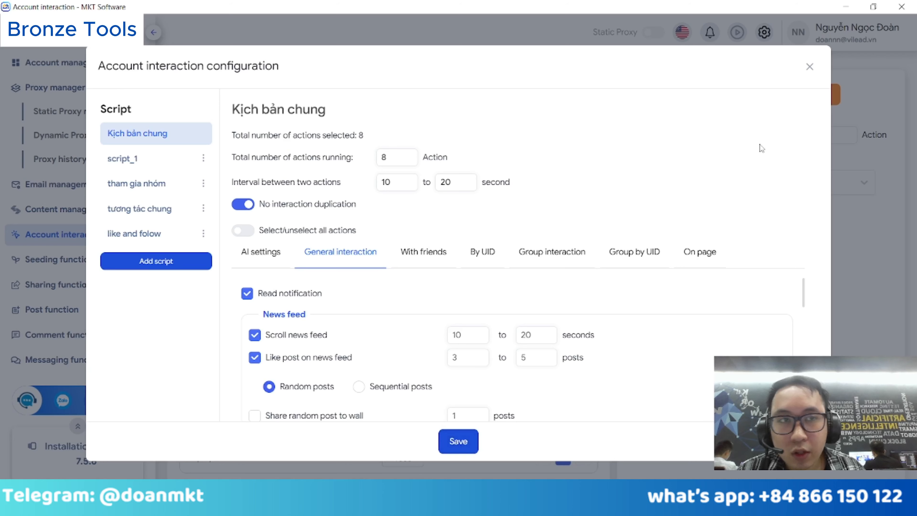
pyautogui.click(809, 67)
pyautogui.click(534, 299)
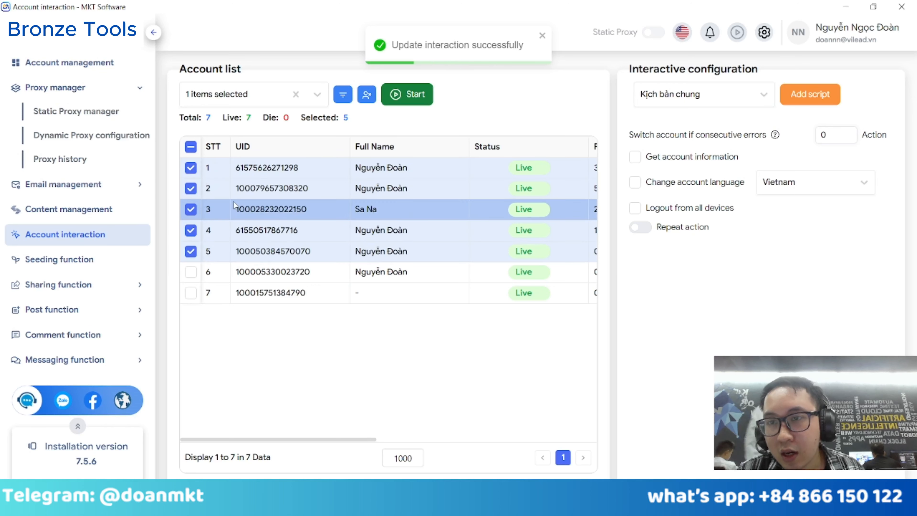
# Step: Choose script_1 as the interaction script and start the interaction for the five selected accounts
pyautogui.click(690, 97)
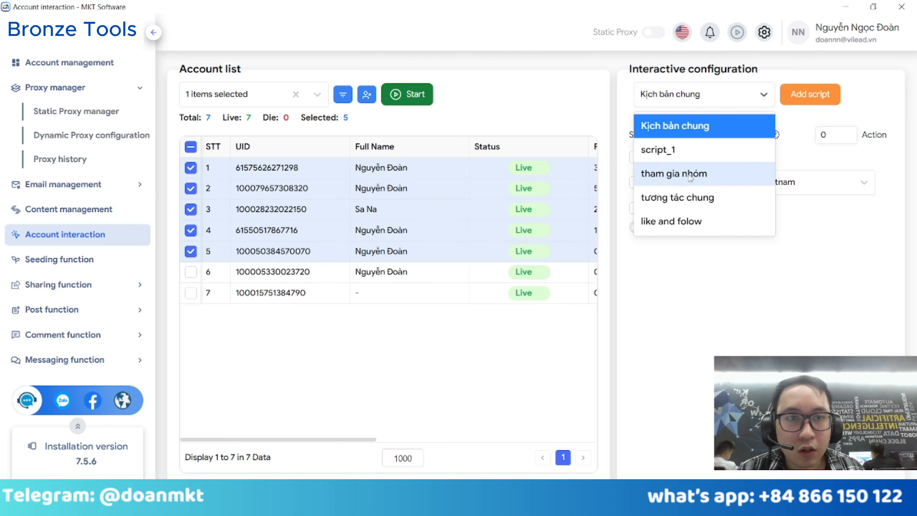
pyautogui.click(702, 158)
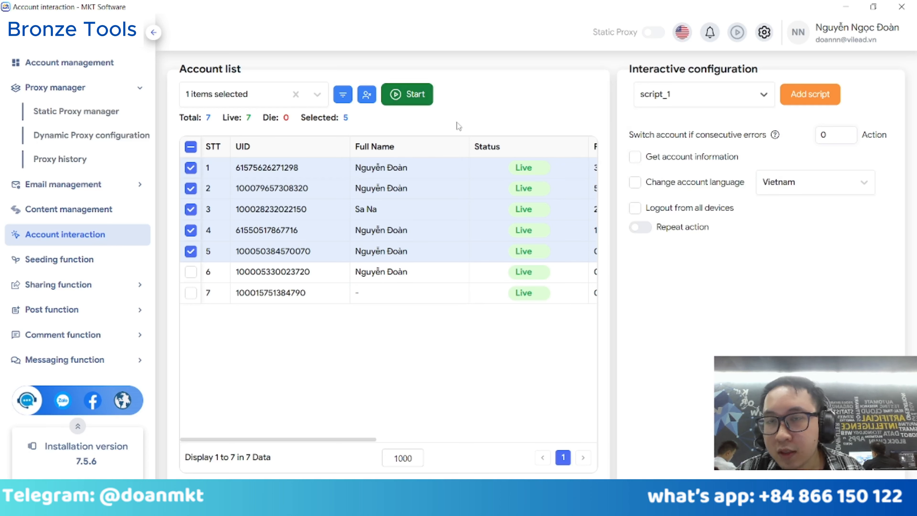
pyautogui.click(419, 99)
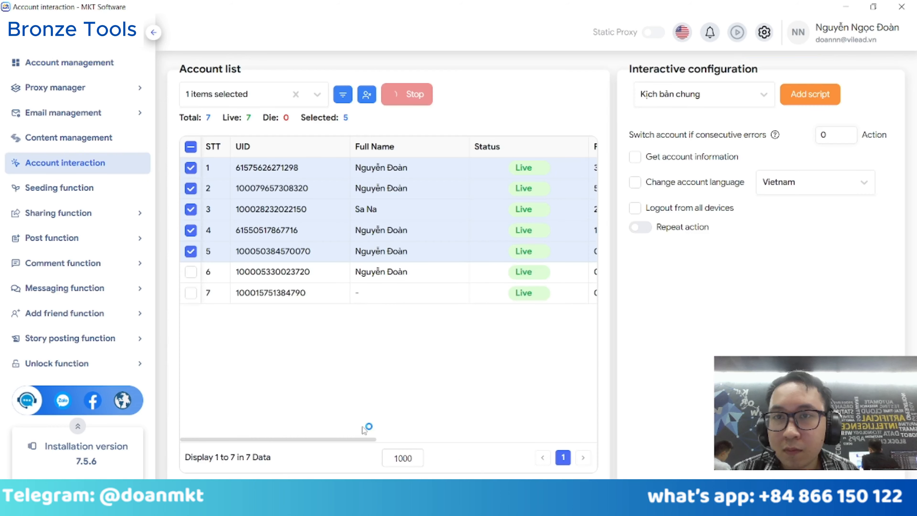
pyautogui.moveTo(363, 438); pyautogui.dragTo(599, 437)
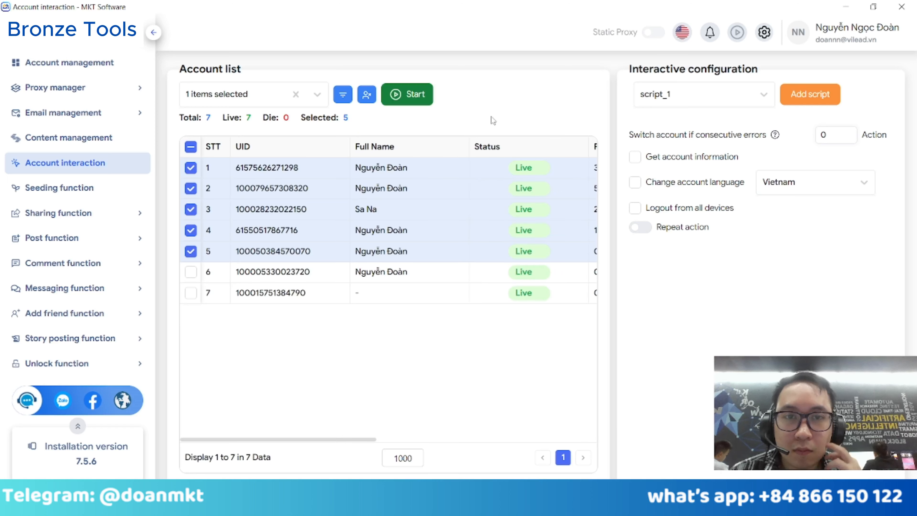
pyautogui.click(406, 94)
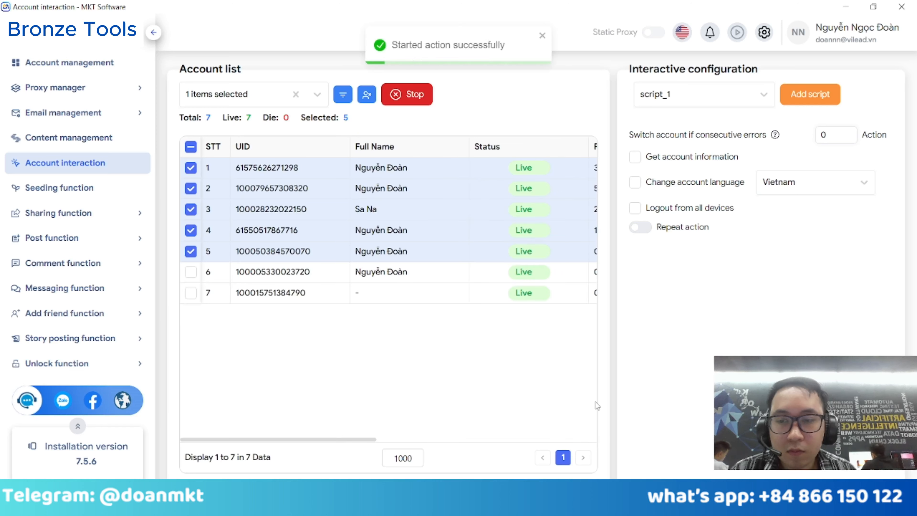